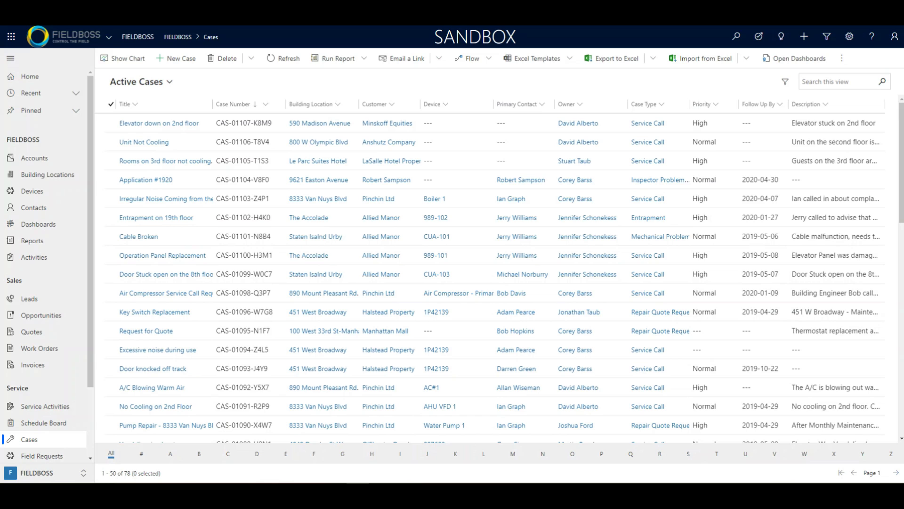
# - Start a new case record from the Active Cases list
pyautogui.click(176, 58)
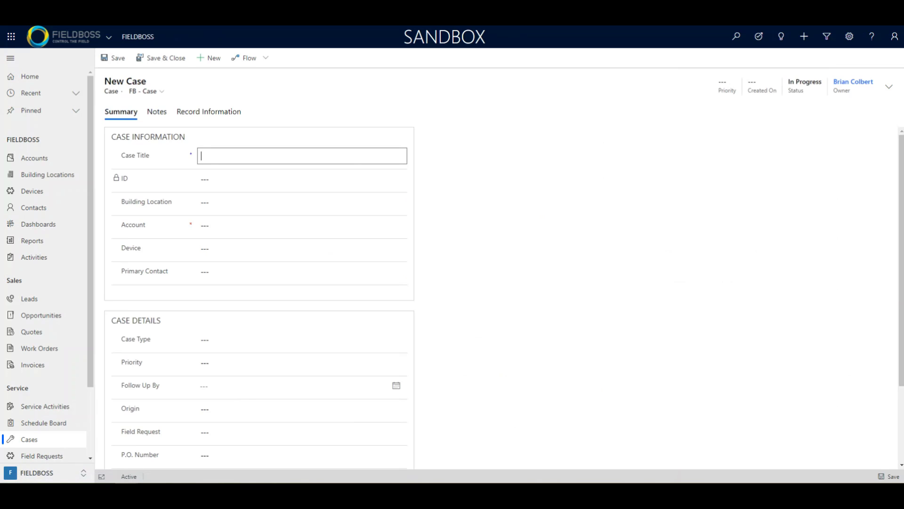
pyautogui.write('Cooler needs repair')
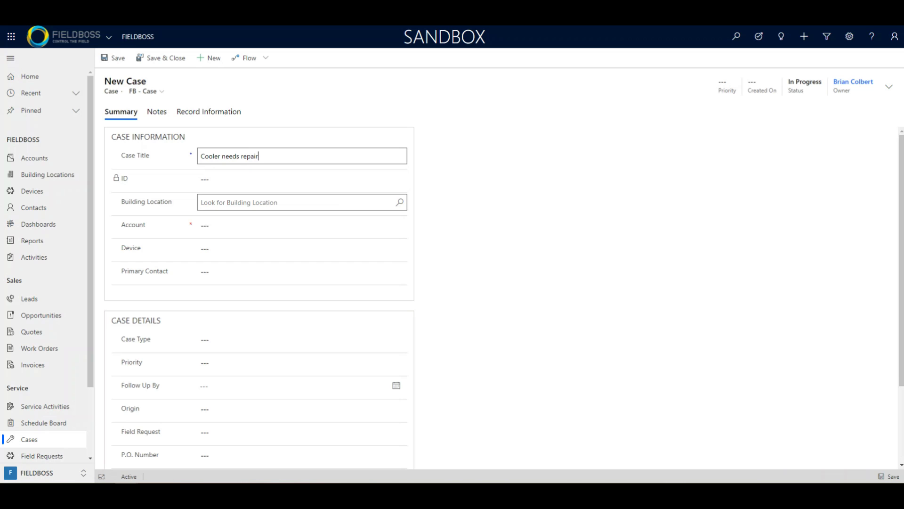
pyautogui.click(283, 202)
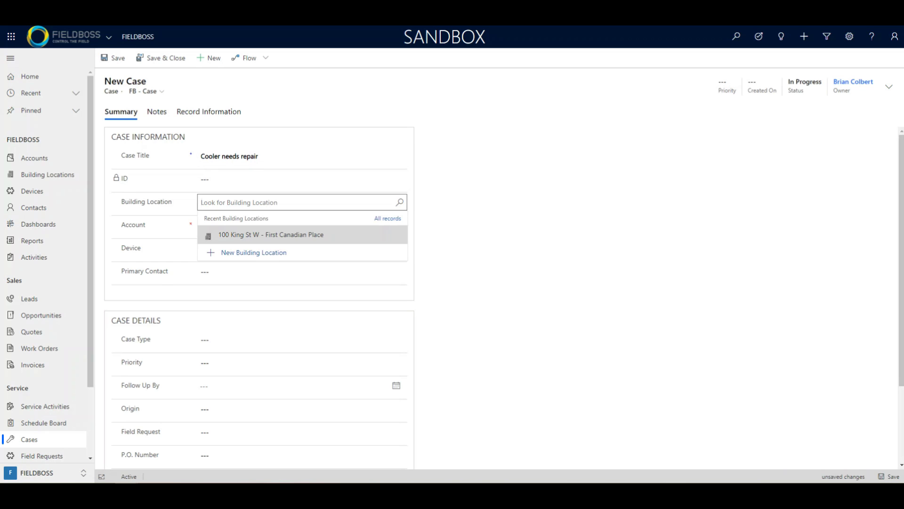
pyautogui.click(264, 234)
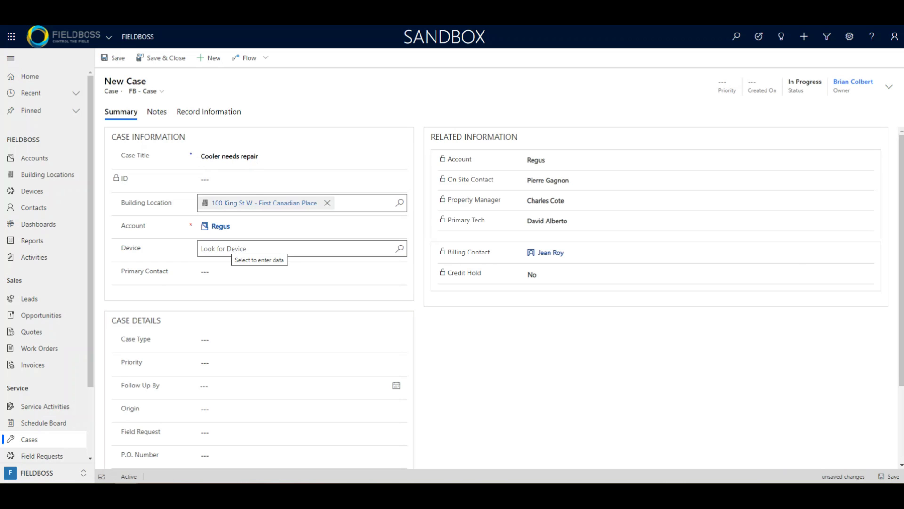
pyautogui.click(232, 248)
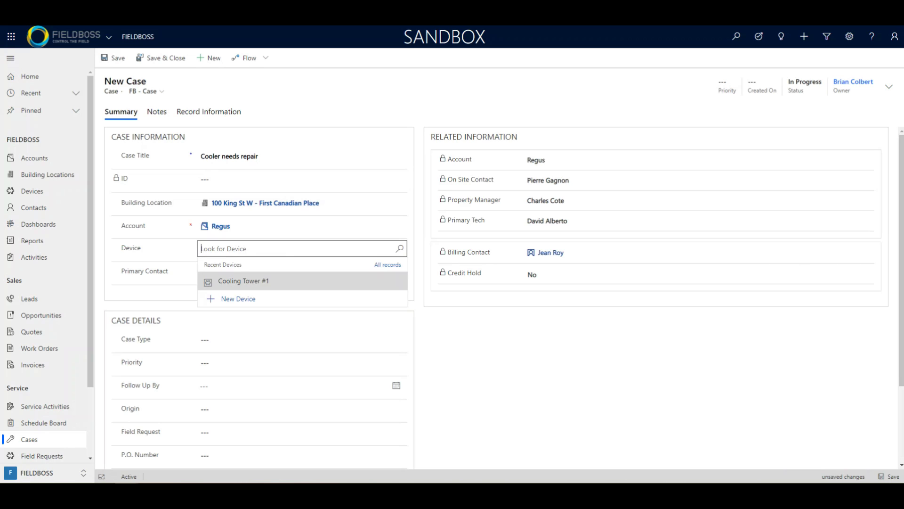
pyautogui.click(275, 280)
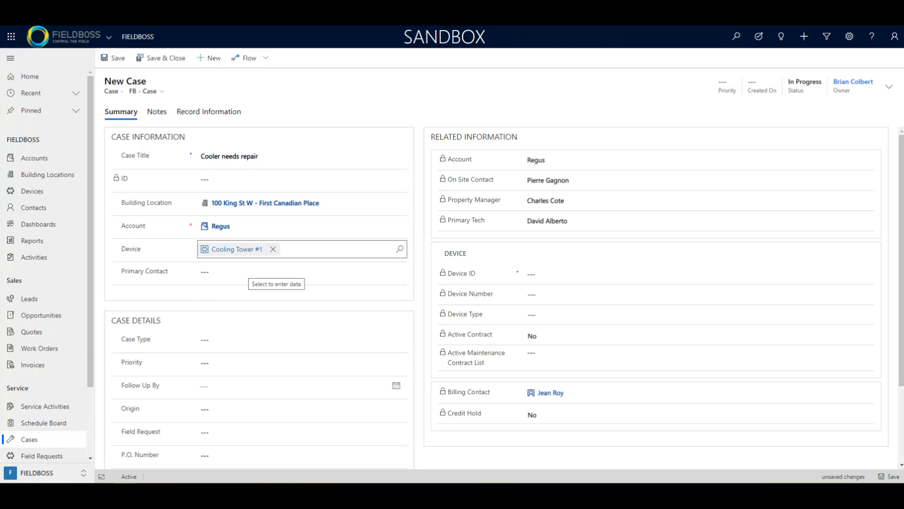
# - Set the case type to Repair Quote Request and save the case
pyautogui.click(245, 340)
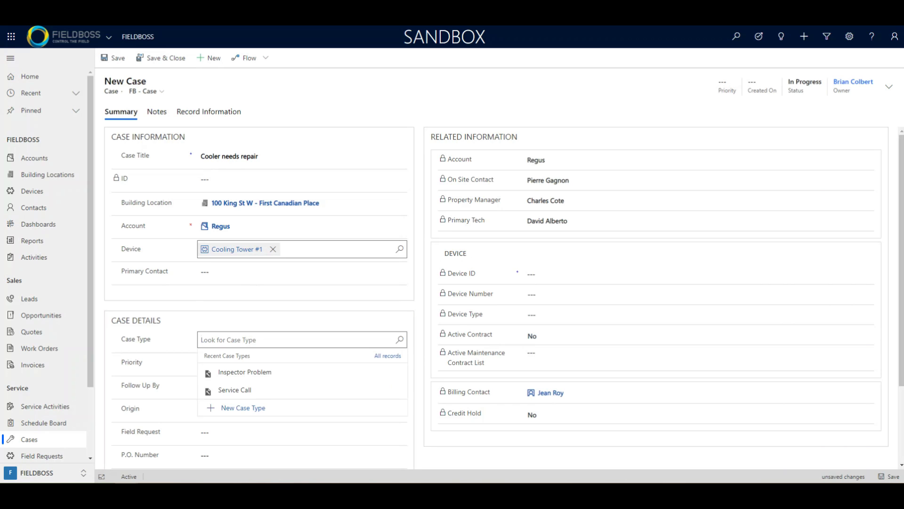
pyautogui.write('Re')
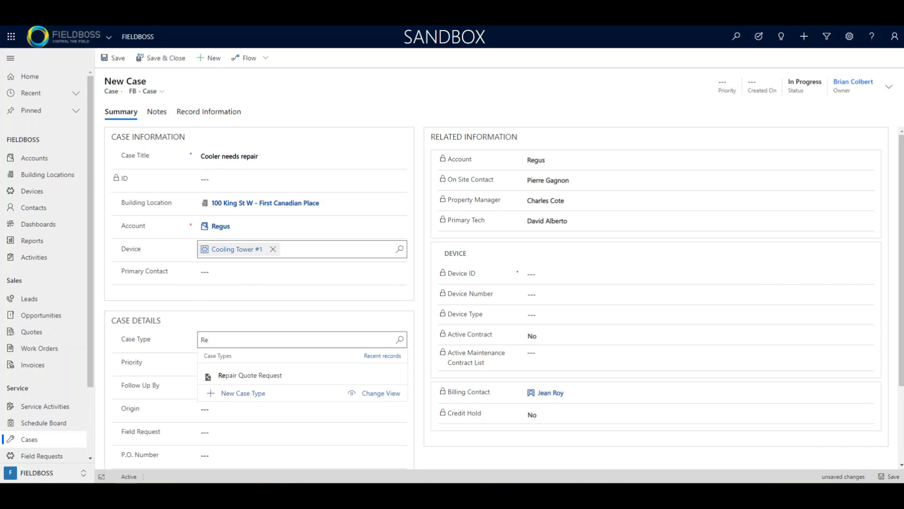
pyautogui.press('Down')
pyautogui.press('Return')
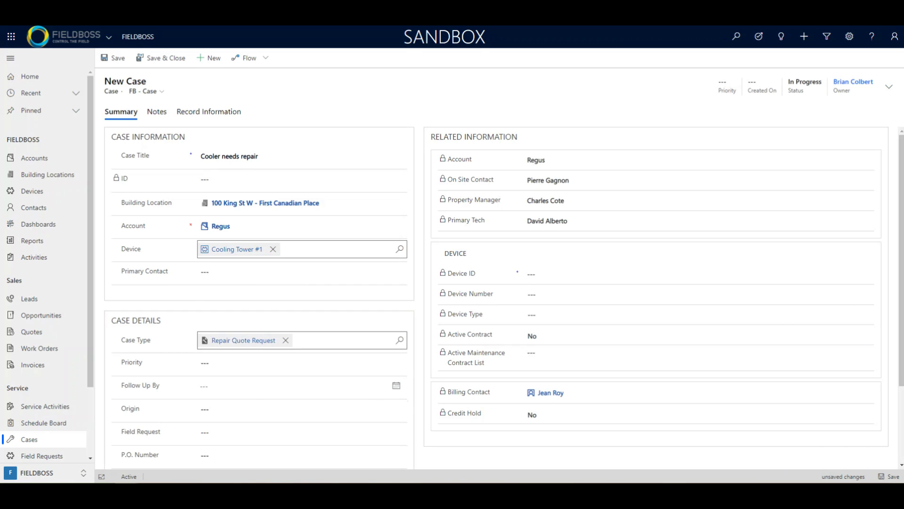
pyautogui.hotkey('ctrl', 's')
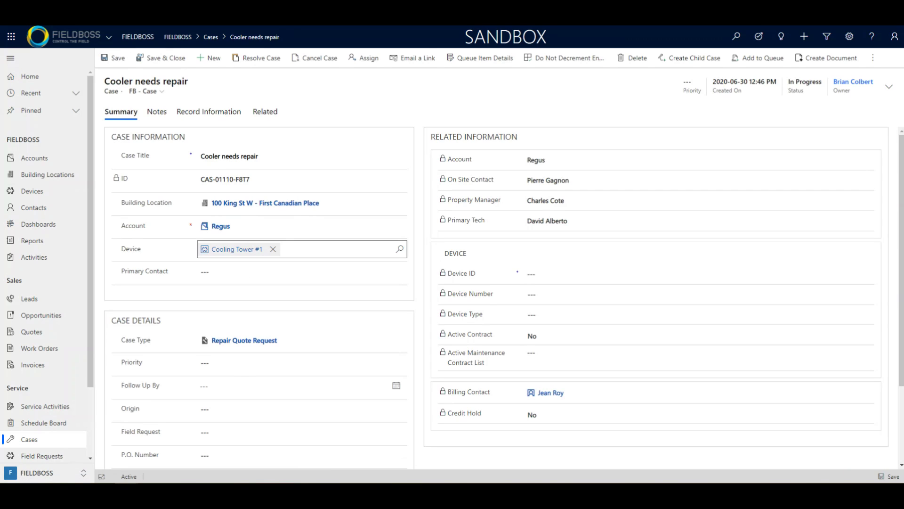
# - Set the Cooler needs repair case's priority to High
pyautogui.scroll(-2, 494, 292)
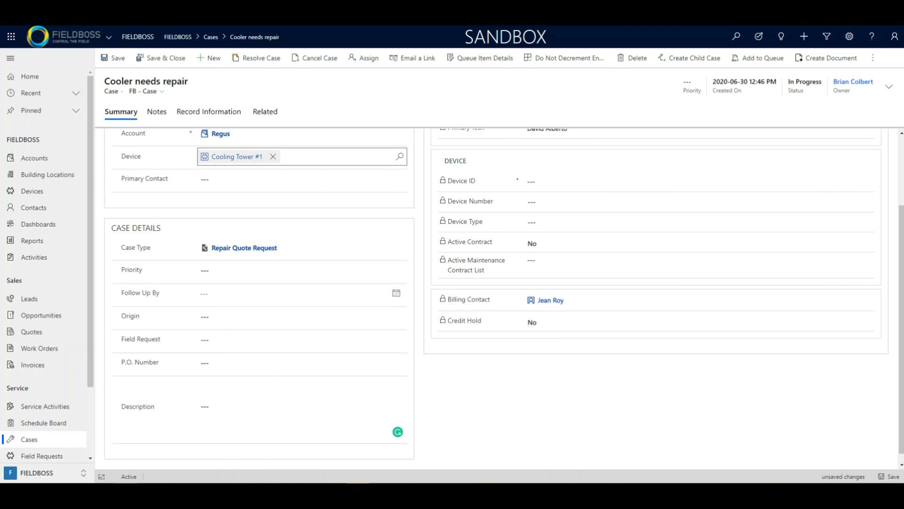
pyautogui.click(301, 270)
pyautogui.click(222, 295)
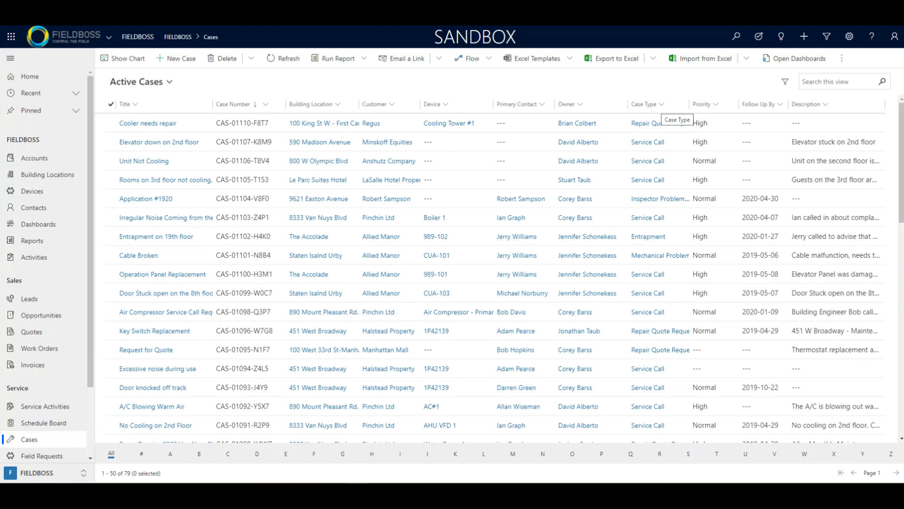
# - Filter the Active Cases list to Case Type Entrapment, leaving 8 cases
pyautogui.click(646, 104)
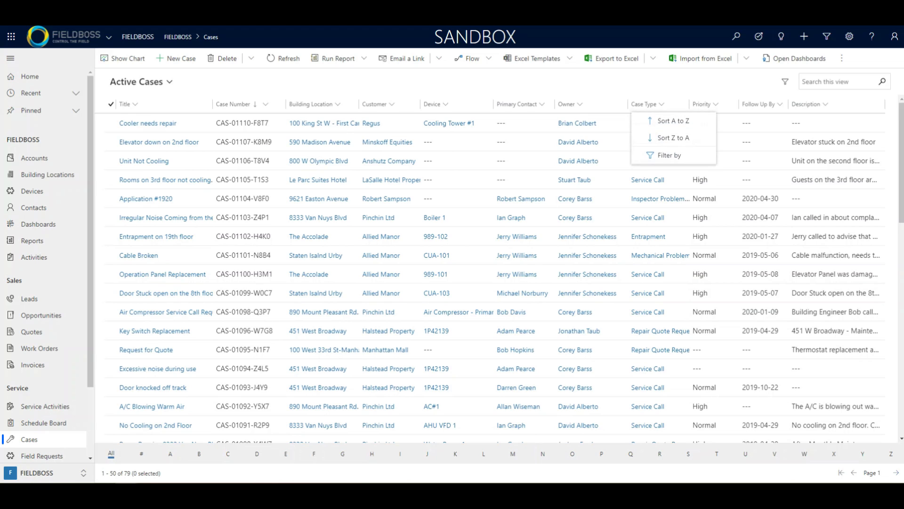
pyautogui.click(669, 155)
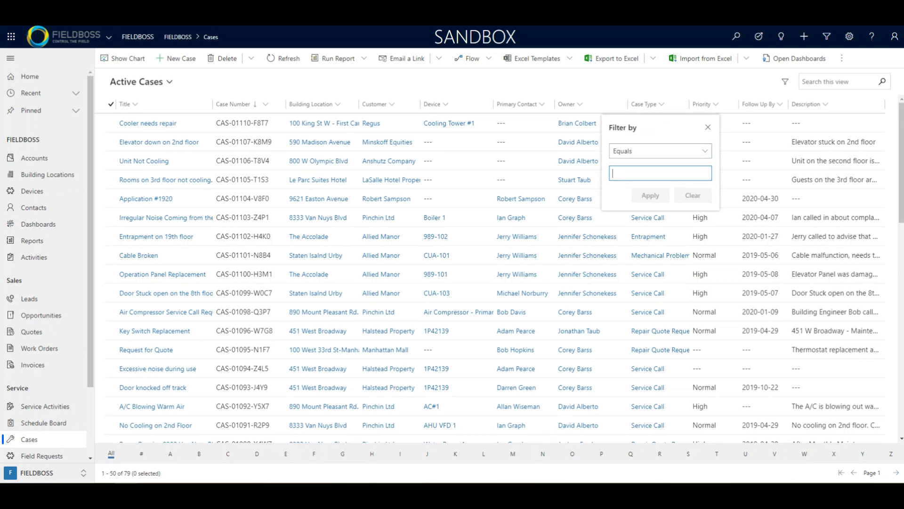
pyautogui.write('entra')
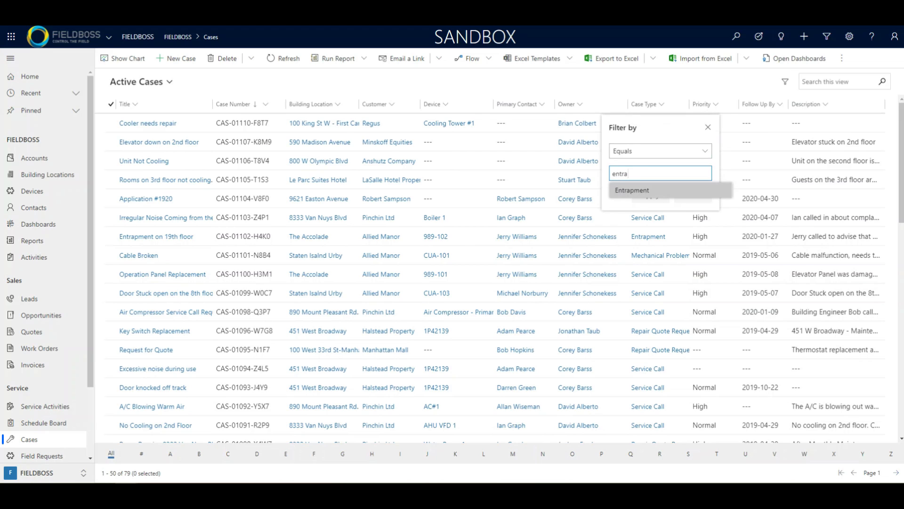
pyautogui.press('Return')
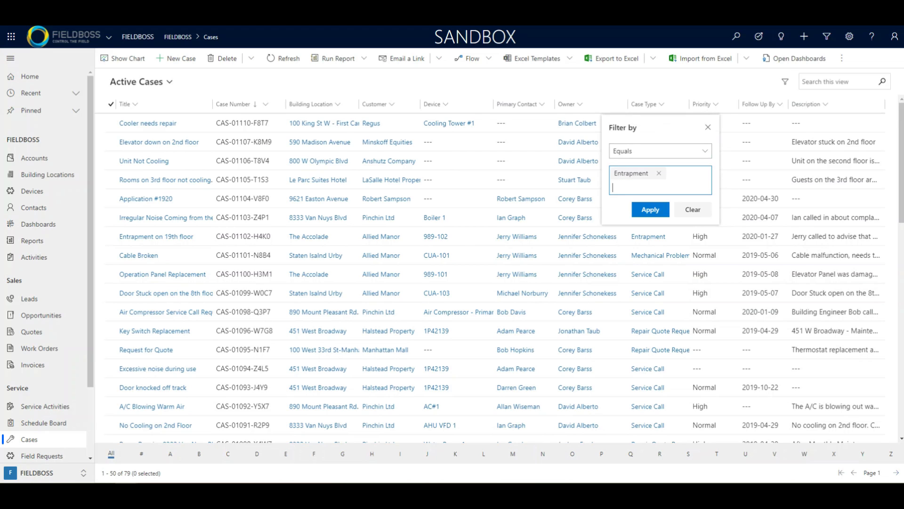
pyautogui.click(650, 209)
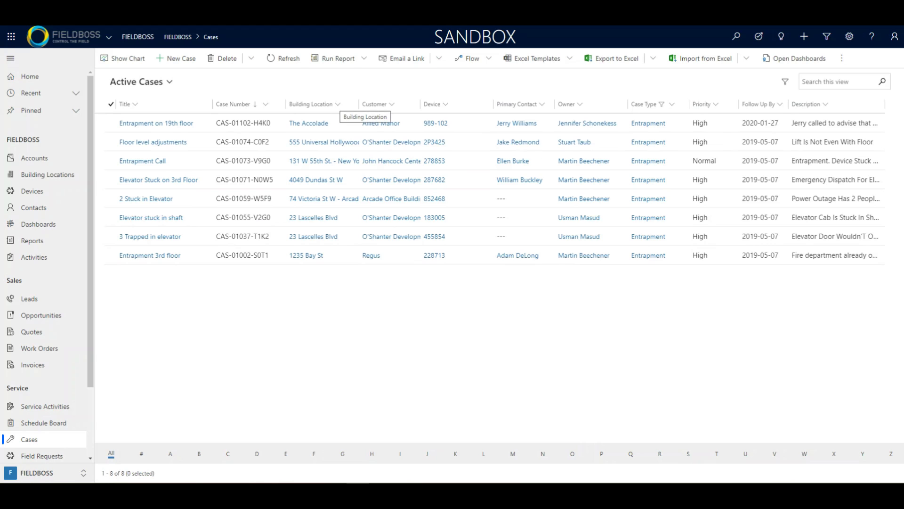
pyautogui.click(337, 104)
pyautogui.click(327, 155)
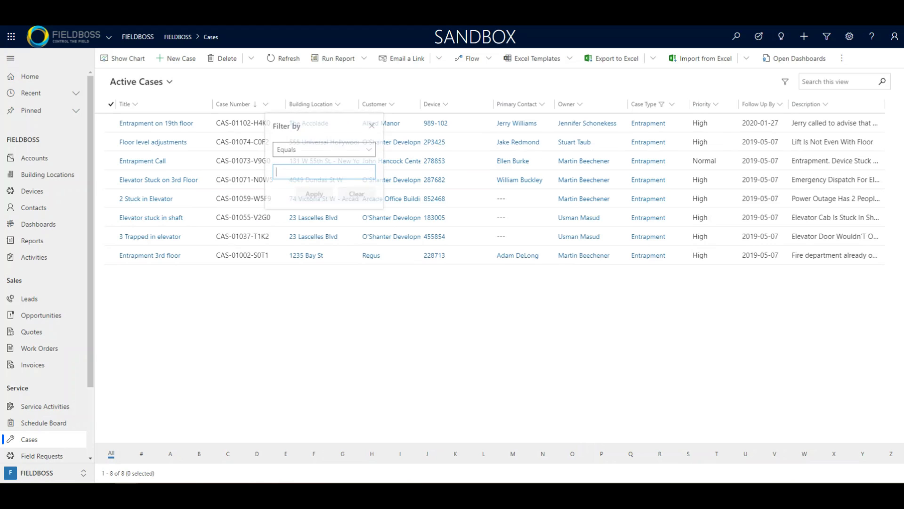
pyautogui.write('23')
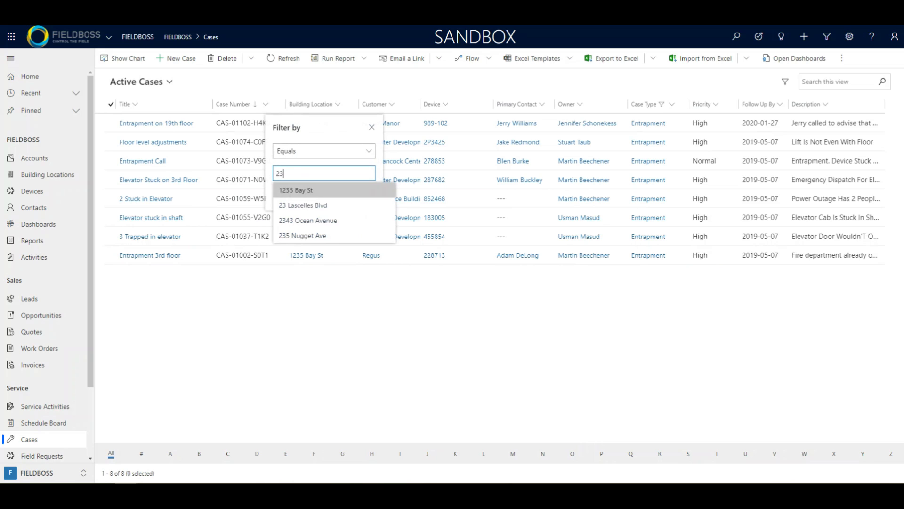
pyautogui.click(307, 204)
pyautogui.click(314, 209)
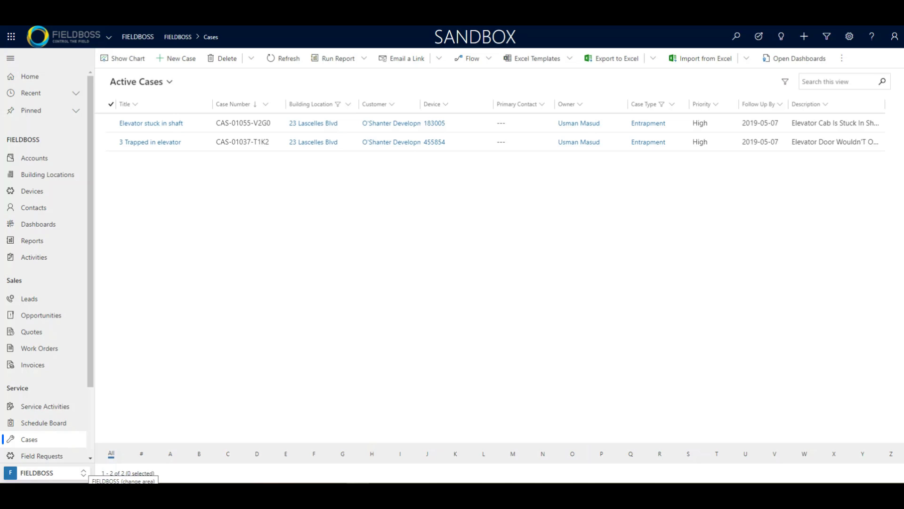
# - Switch to FIELDBOSS Settings and start a new case type from Active Case Types
pyautogui.click(84, 473)
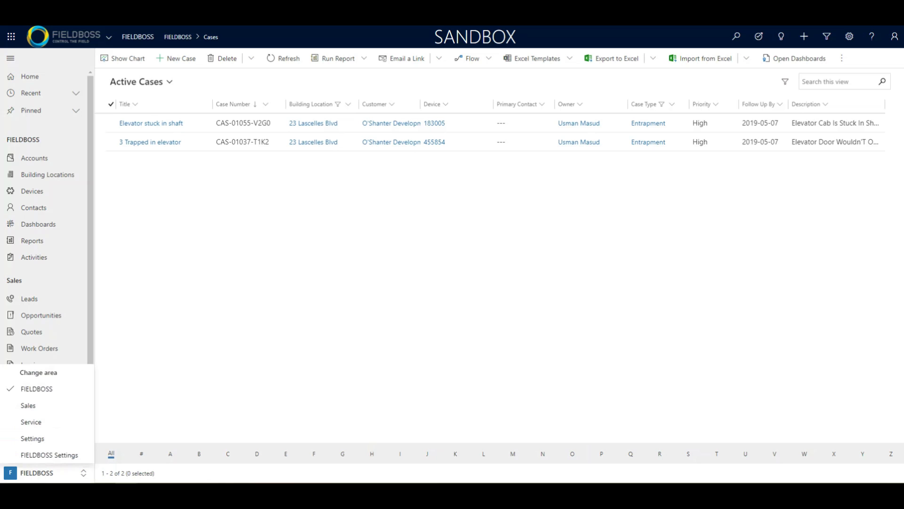
pyautogui.click(49, 455)
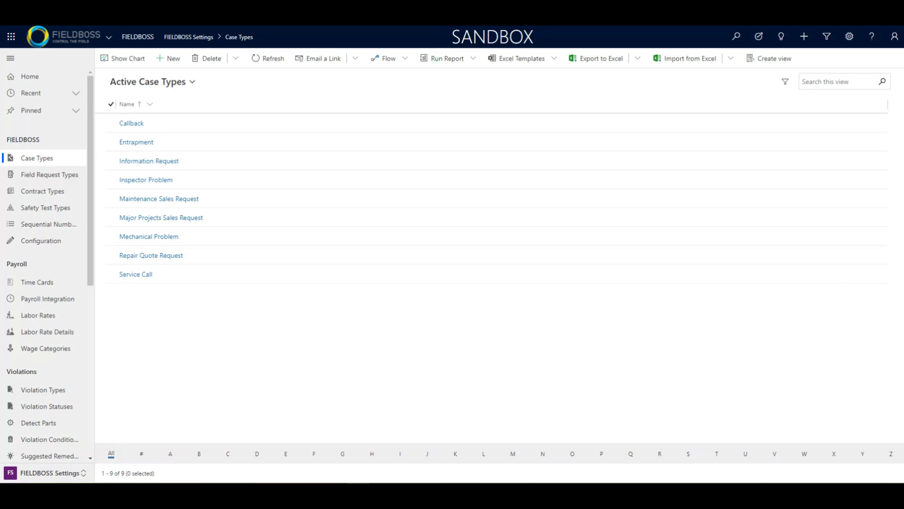
pyautogui.click(168, 58)
pyautogui.click(201, 129)
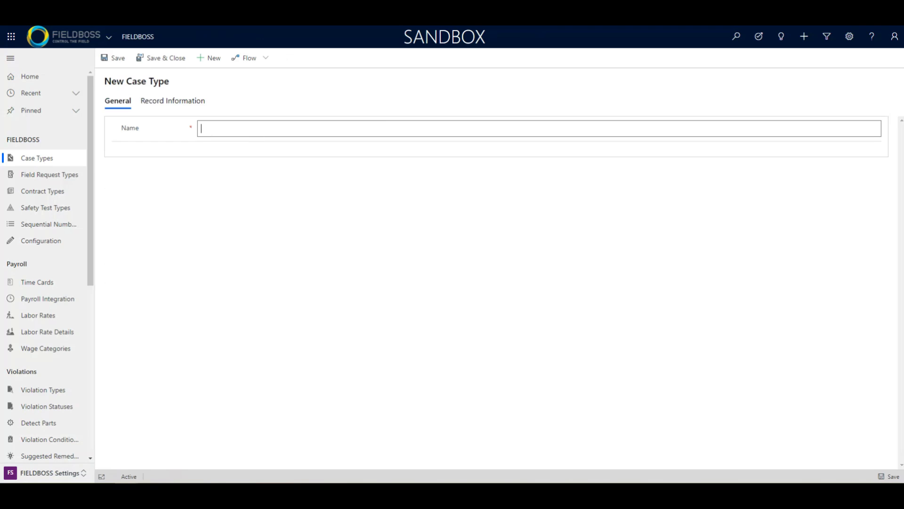
# - Save a case type named 'Modernization', then switch back to the FIELDBOSS area
pyautogui.write('Modernization')
pyautogui.click(113, 58)
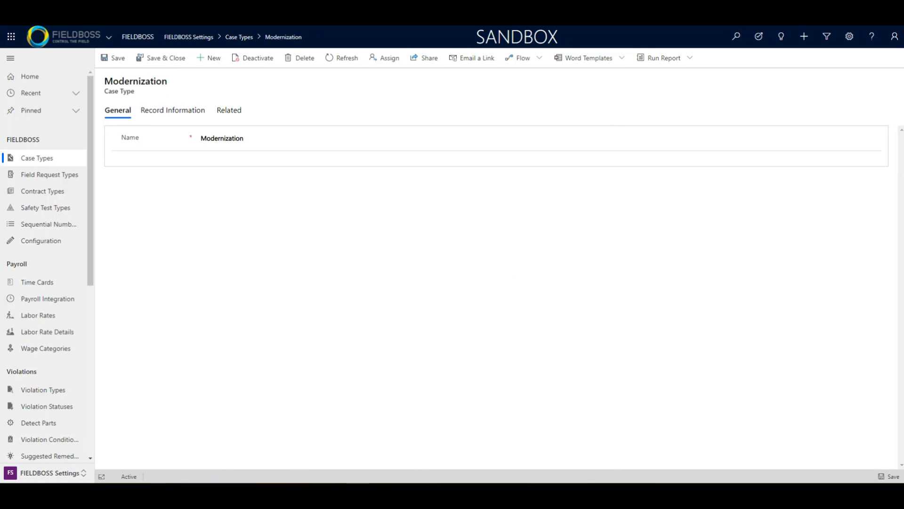
pyautogui.click(47, 473)
pyautogui.click(33, 389)
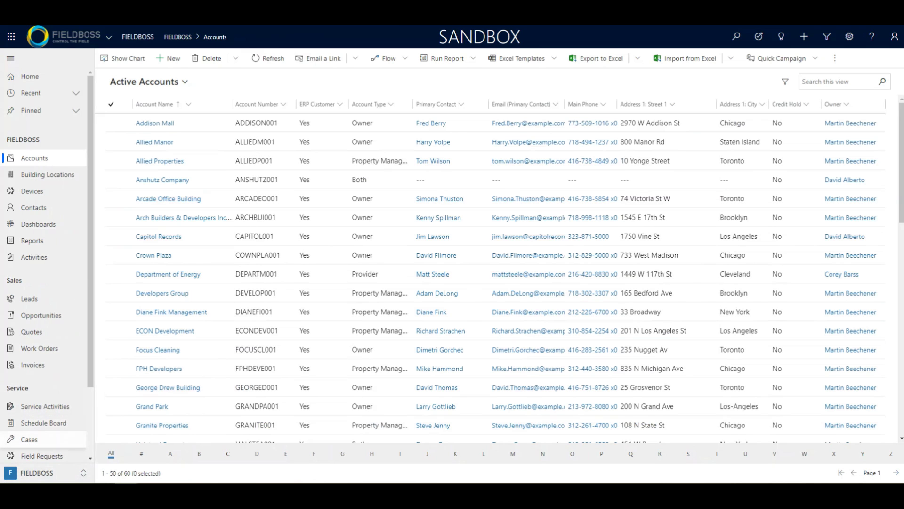
# - On a new case form from Cases, confirm Modernization is selectable as the Case Type
pyautogui.click(29, 439)
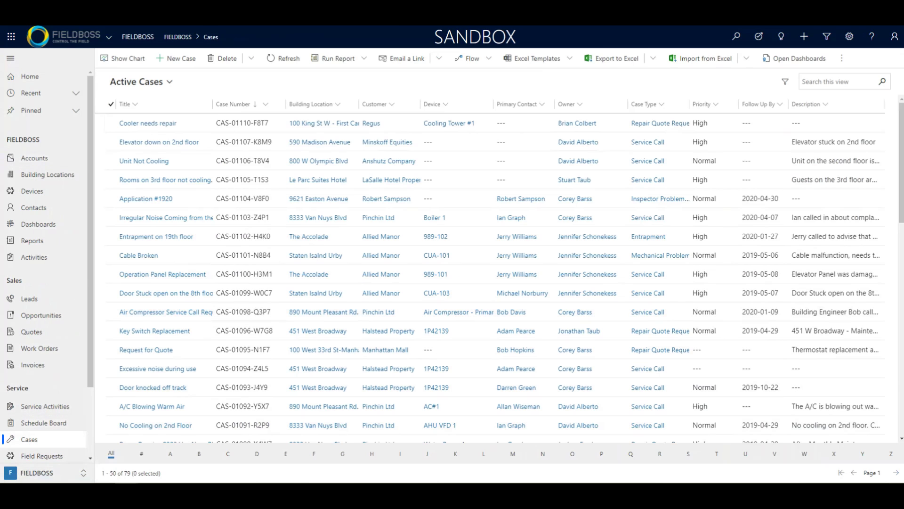
pyautogui.click(176, 59)
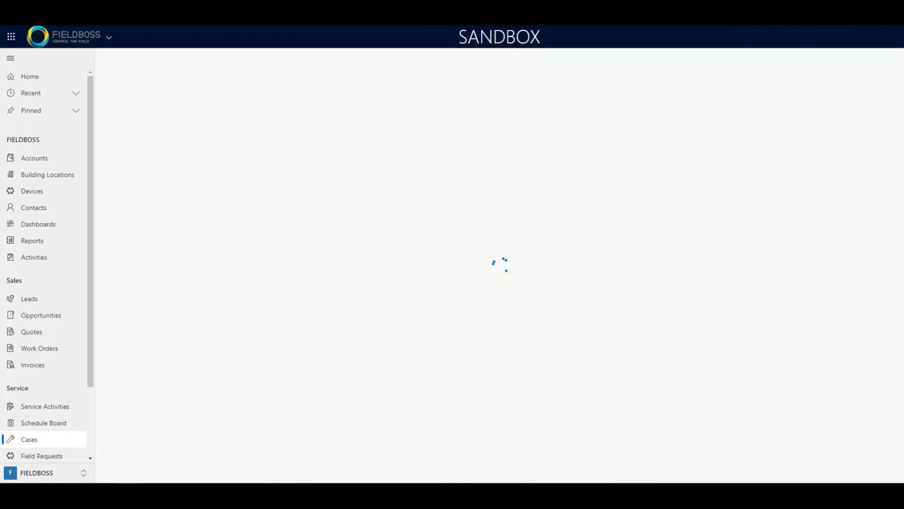
pyautogui.scroll(-2, 497, 297)
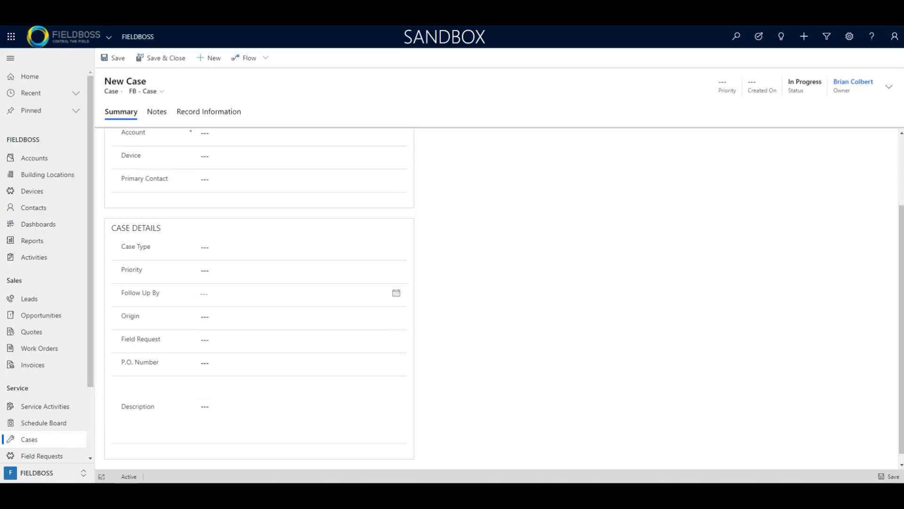
pyautogui.click(297, 247)
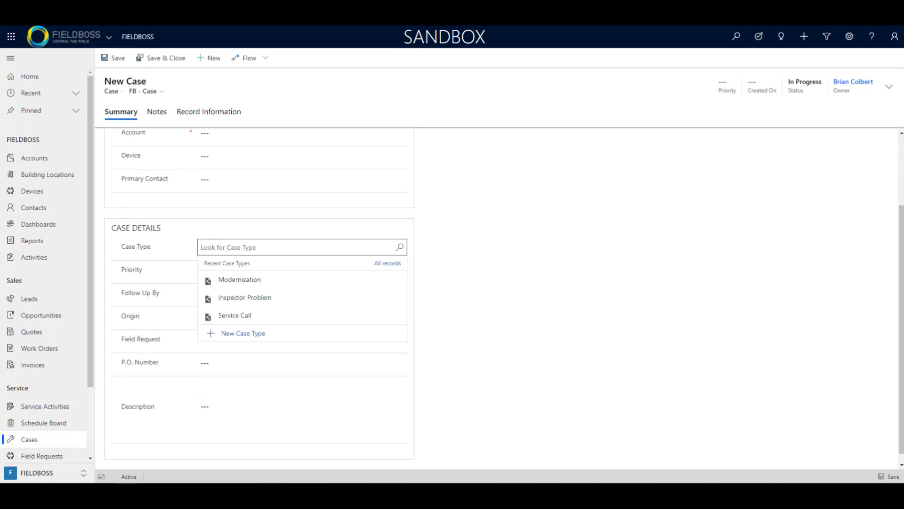
pyautogui.click(240, 279)
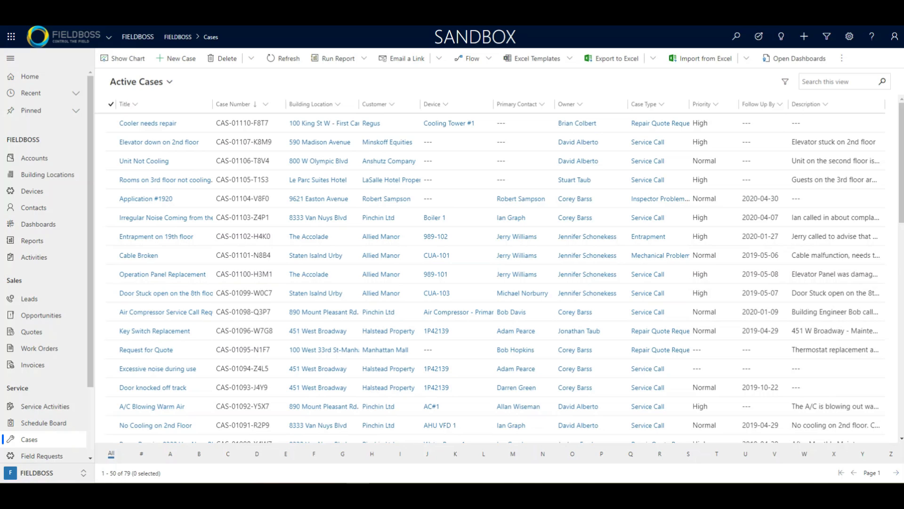